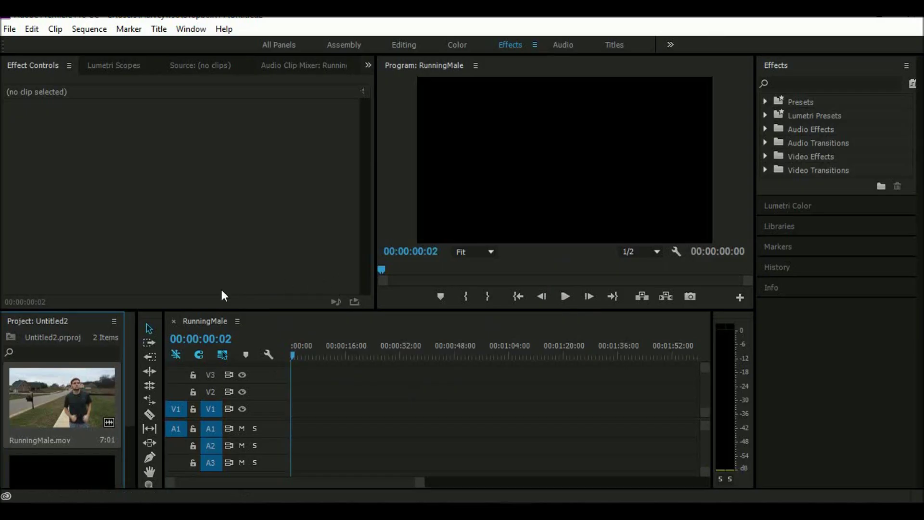
- Place RunningMale.mov on V1/A1 of the RunningMale sequence, play it, and return to the start
{"action": "left_click_drag", "start_coordinate": [88, 397], "coordinate": [293, 409]}
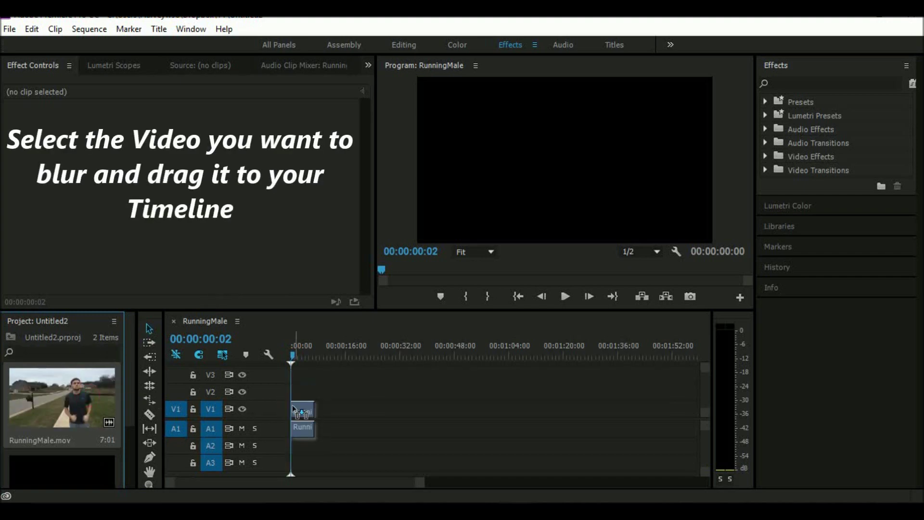
{"action": "left_click_drag", "start_coordinate": [293, 408], "coordinate": [294, 409]}
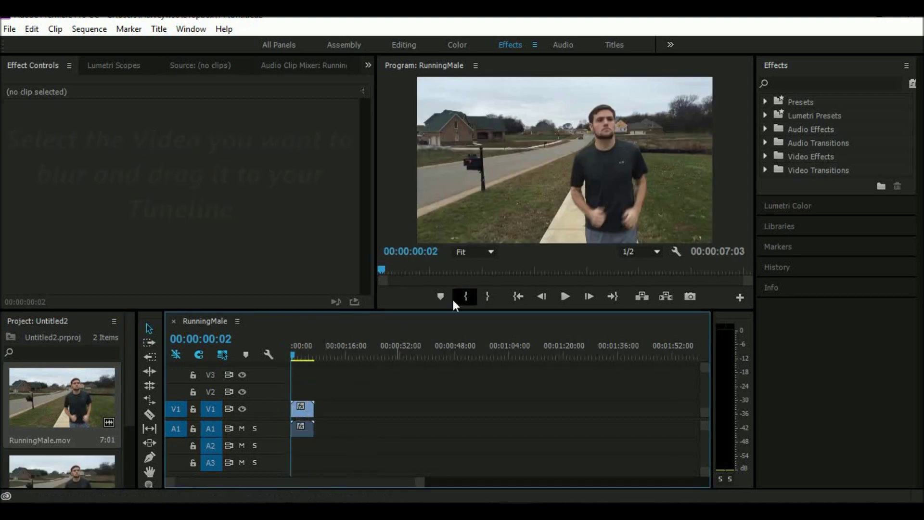
{"action": "left_click", "coordinate": [563, 296]}
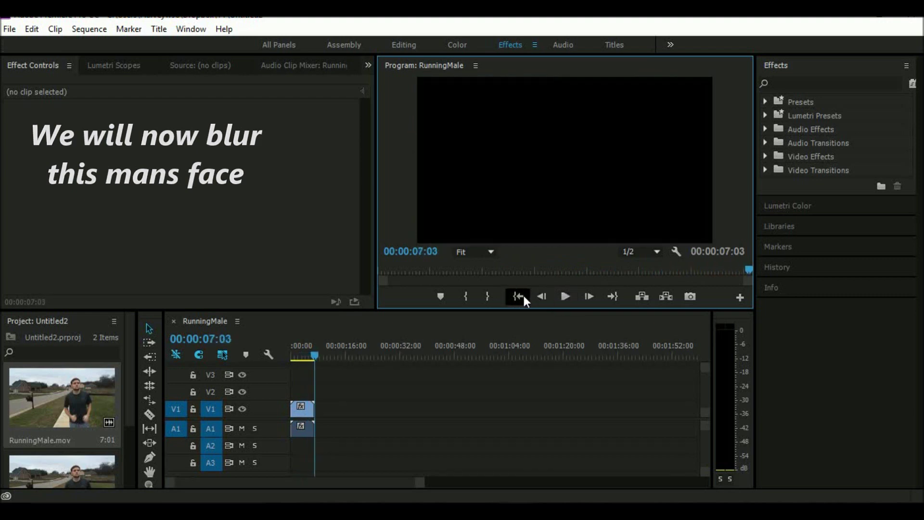
{"action": "left_click", "coordinate": [520, 295]}
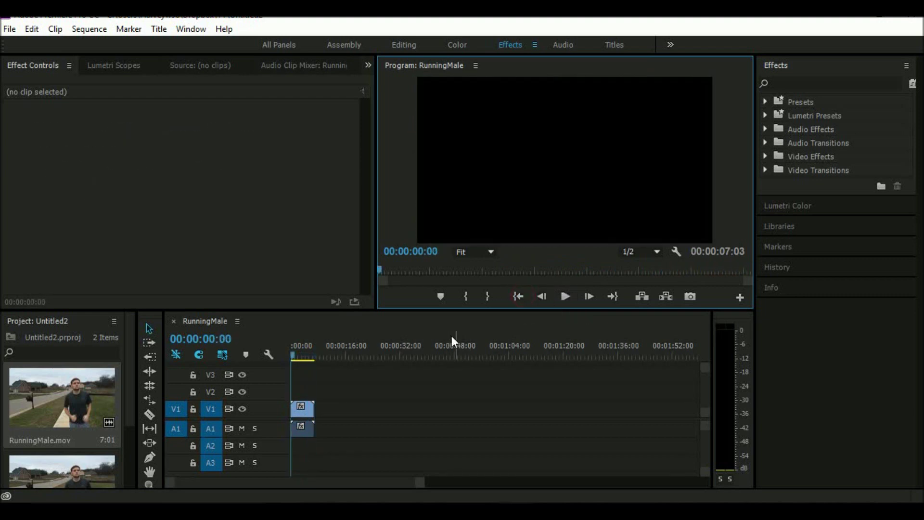
- Apply Mosaic from Video Effects > Stylize to the RunningMale.mov clip on V1
{"action": "left_click", "coordinate": [773, 155]}
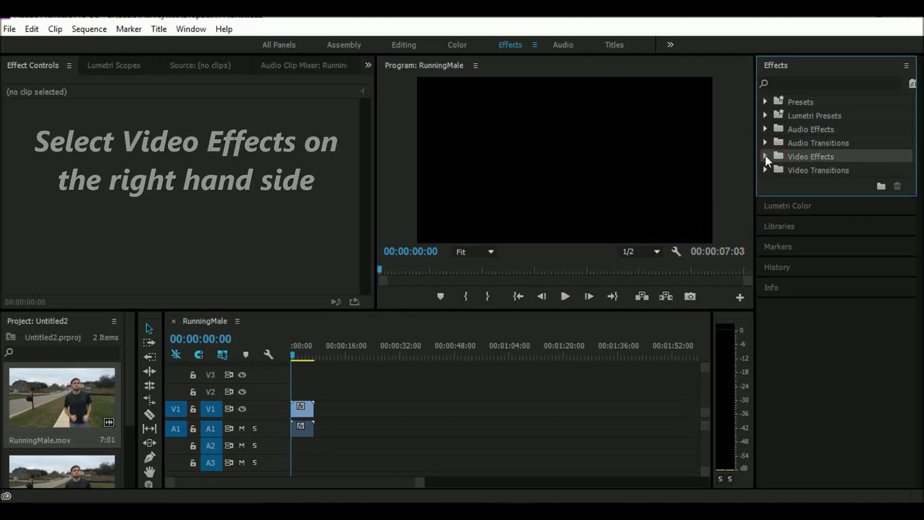
{"action": "left_click", "coordinate": [765, 156]}
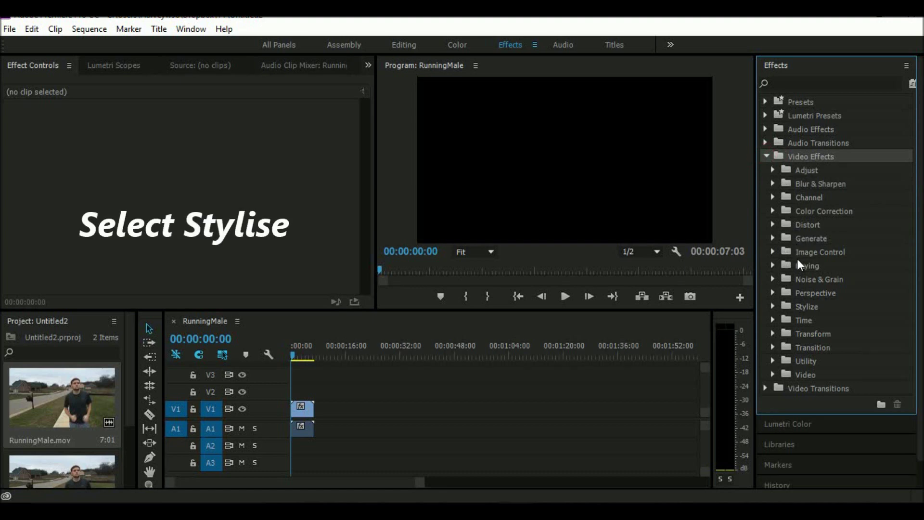
{"action": "left_click", "coordinate": [802, 305]}
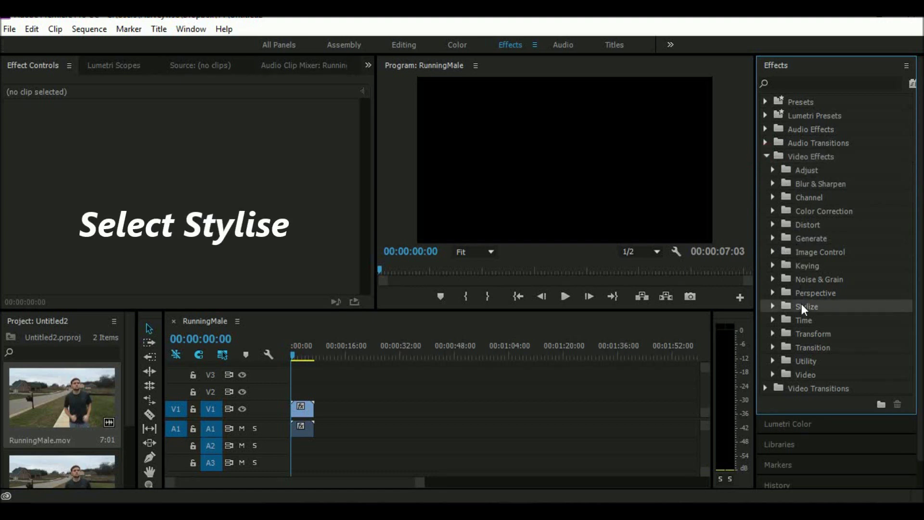
{"action": "left_click", "coordinate": [772, 305]}
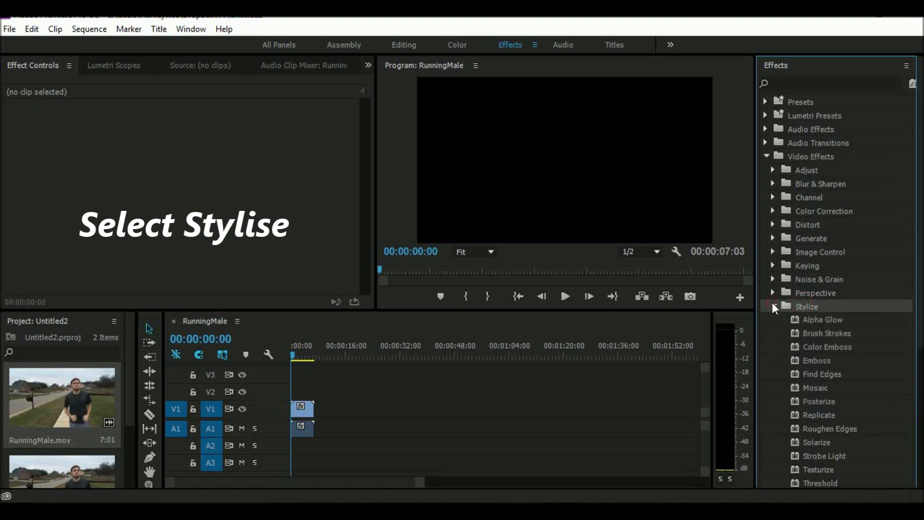
{"action": "left_click", "coordinate": [822, 389]}
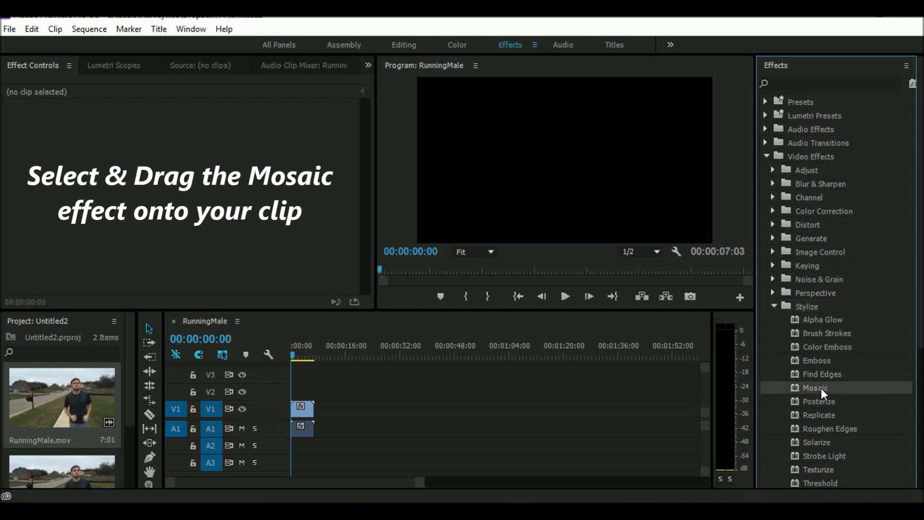
{"action": "left_click_drag", "start_coordinate": [821, 388], "coordinate": [429, 384]}
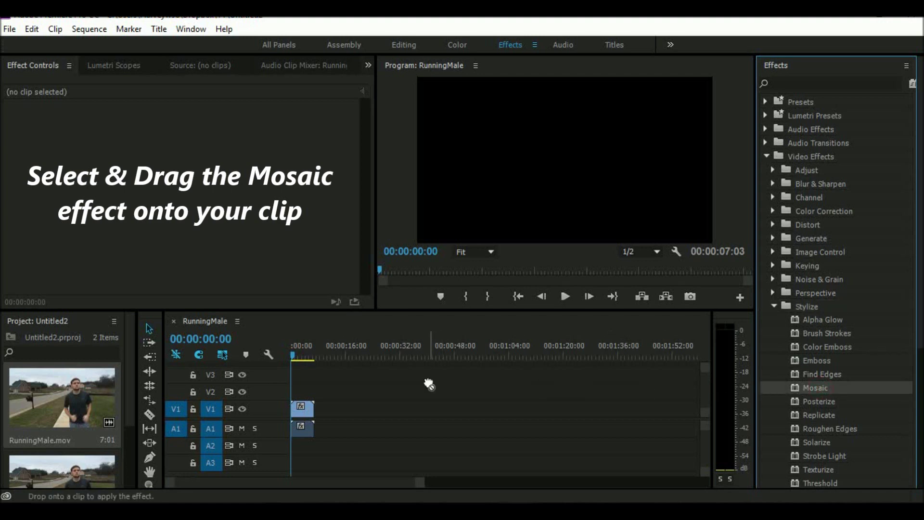
{"action": "left_click_drag", "start_coordinate": [429, 384], "coordinate": [301, 409]}
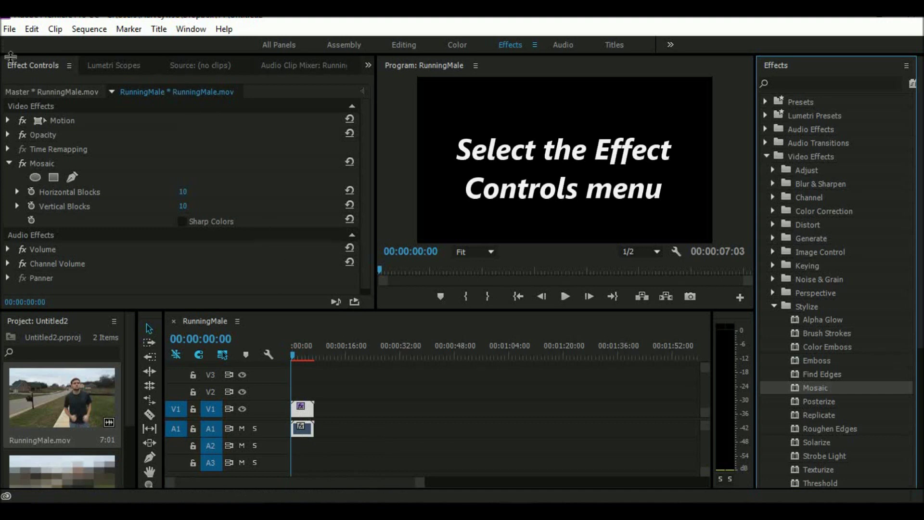
- In Effect Controls, add an ellipse mask, Mask (1), to the Mosaic effect
{"action": "left_click", "coordinate": [36, 65]}
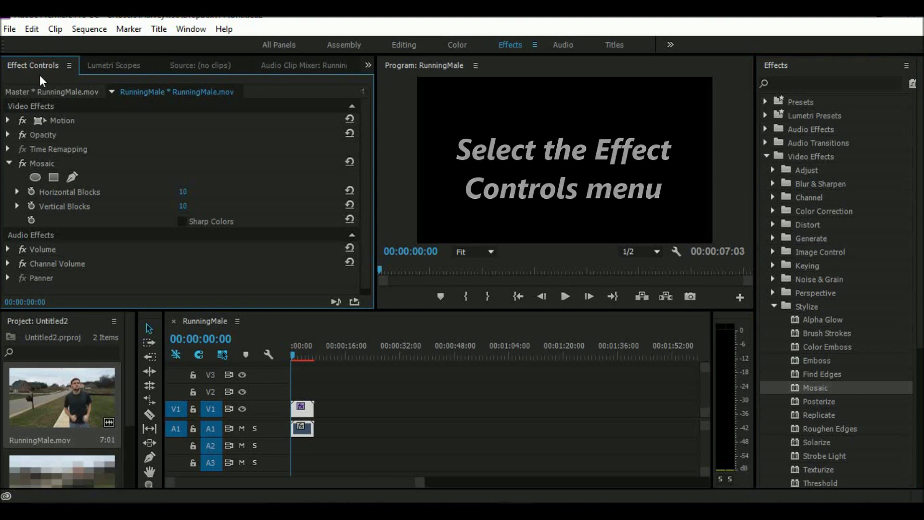
{"action": "left_click", "coordinate": [33, 175]}
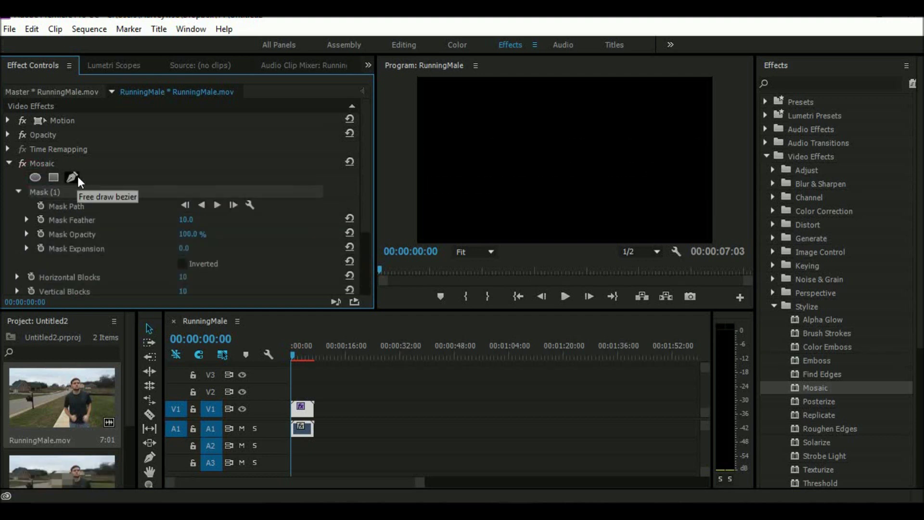
{"action": "left_click", "coordinate": [40, 177]}
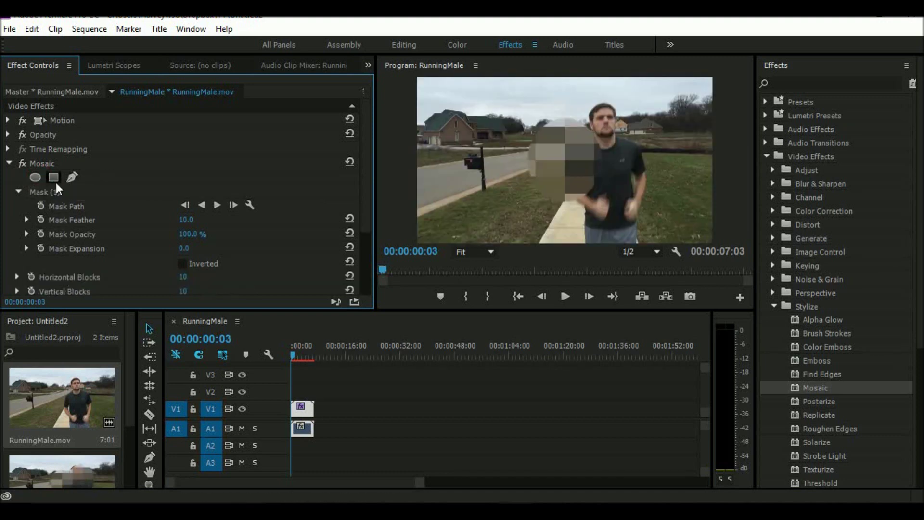
- Reshape Mask (1) into a small slim ellipse and move it over the runner's face
{"action": "left_click", "coordinate": [74, 192]}
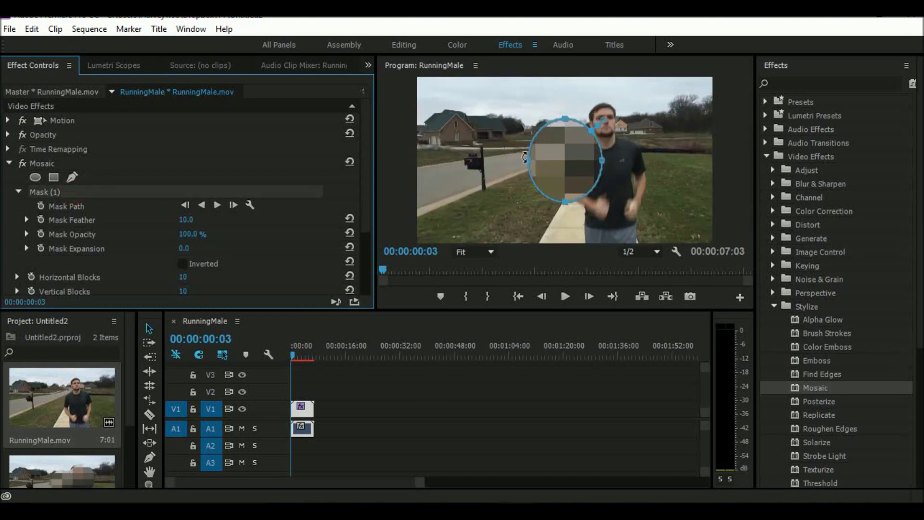
{"action": "left_click", "coordinate": [529, 163]}
{"action": "left_click_drag", "start_coordinate": [530, 163], "coordinate": [572, 153]}
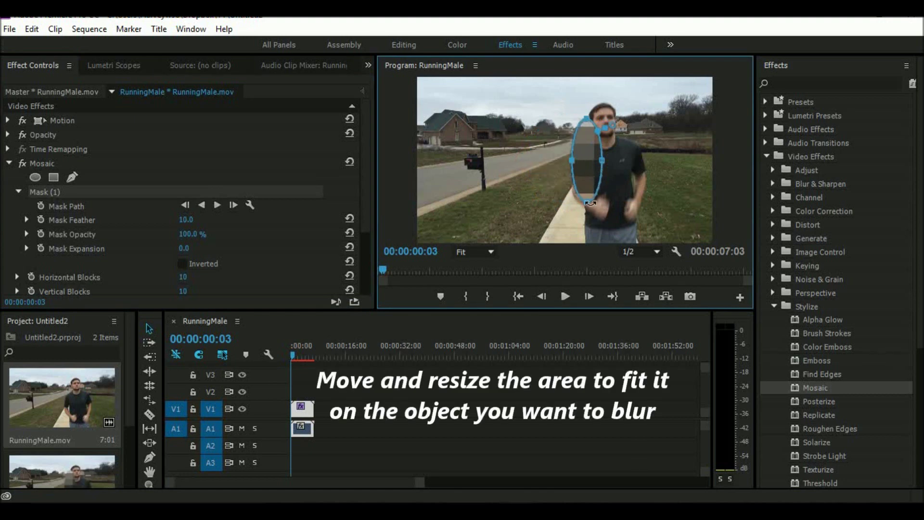
{"action": "left_click_drag", "start_coordinate": [588, 207], "coordinate": [588, 157]}
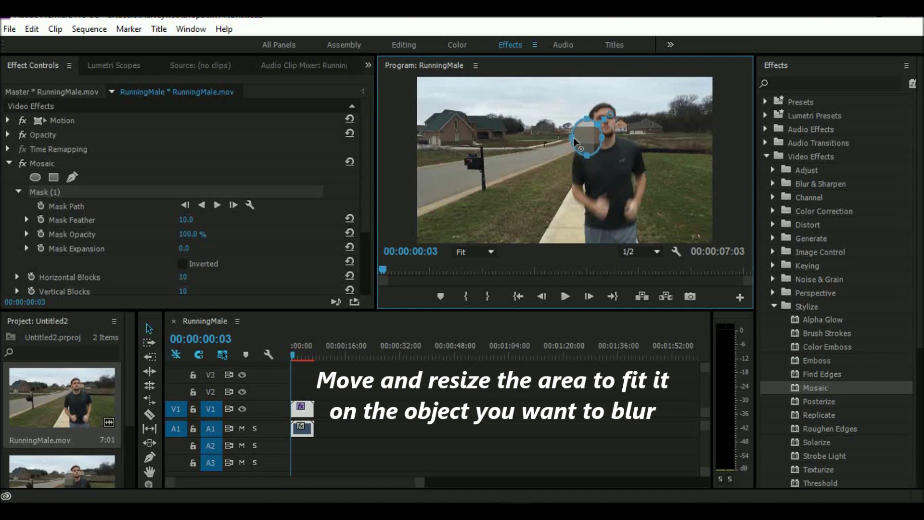
{"action": "left_click_drag", "start_coordinate": [573, 138], "coordinate": [577, 140]}
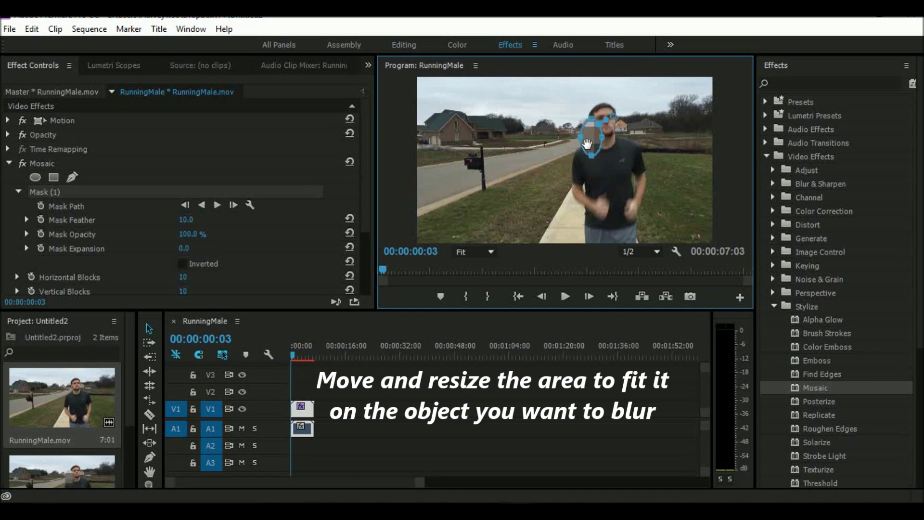
{"action": "key", "text": "Right"}
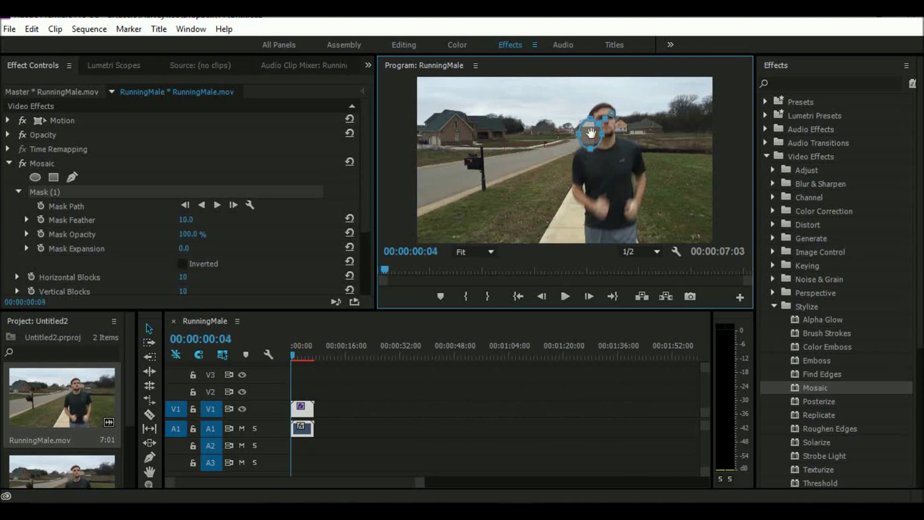
{"action": "left_click_drag", "start_coordinate": [591, 131], "coordinate": [604, 117]}
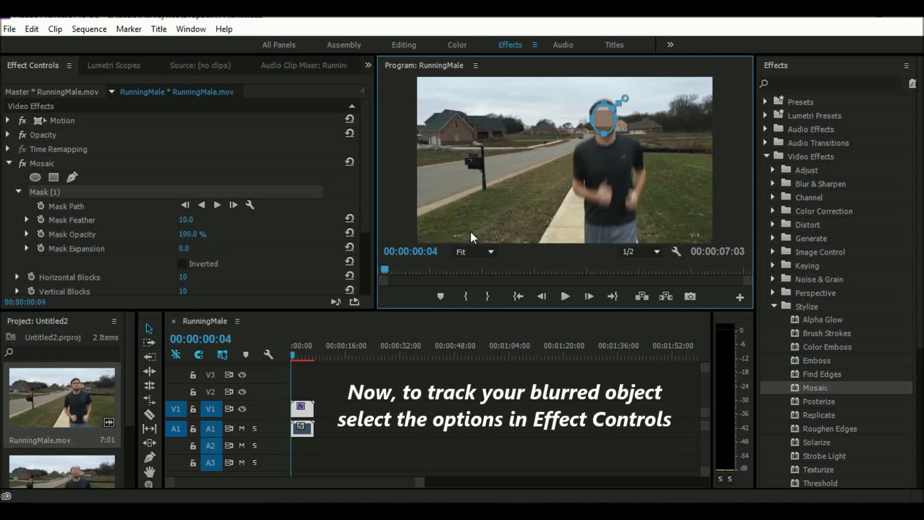
- Track the face mask forward to 00:00:07:02 using Position, Scale & Rotation tracking
{"action": "left_click", "coordinate": [190, 206]}
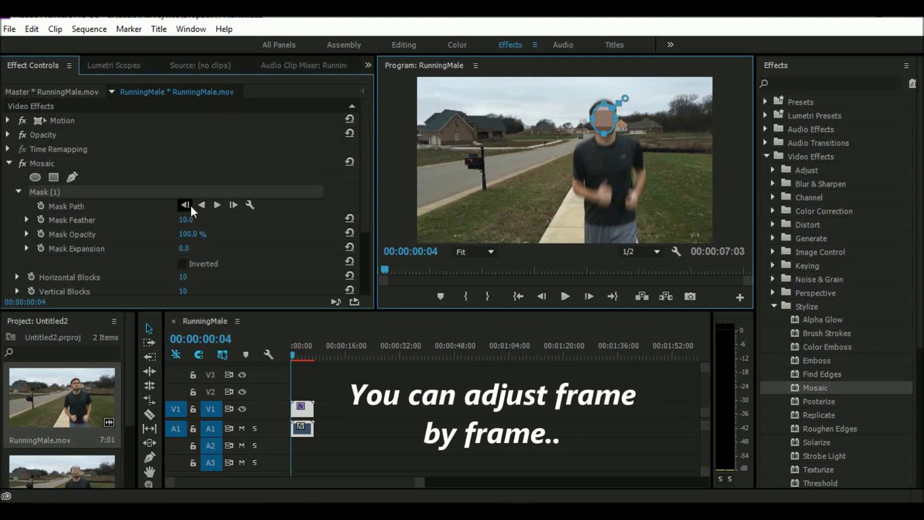
{"action": "left_click", "coordinate": [201, 205]}
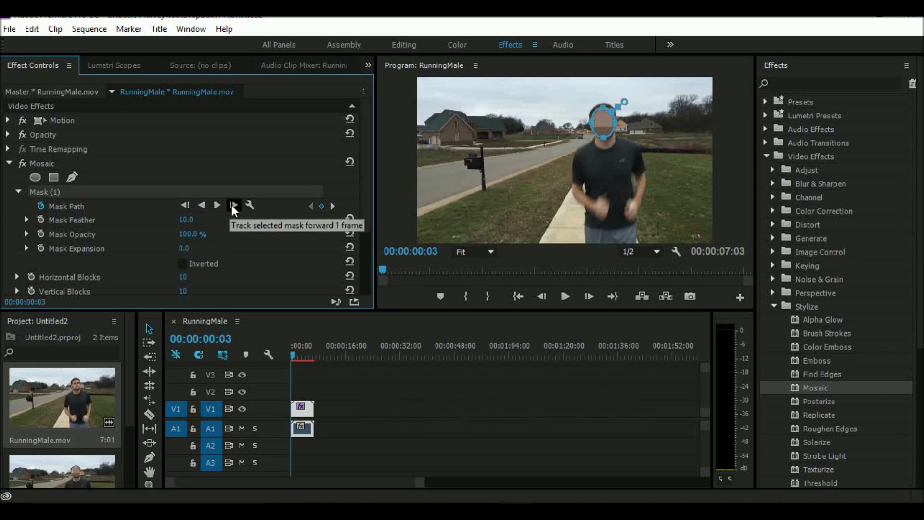
{"action": "left_click", "coordinate": [250, 206]}
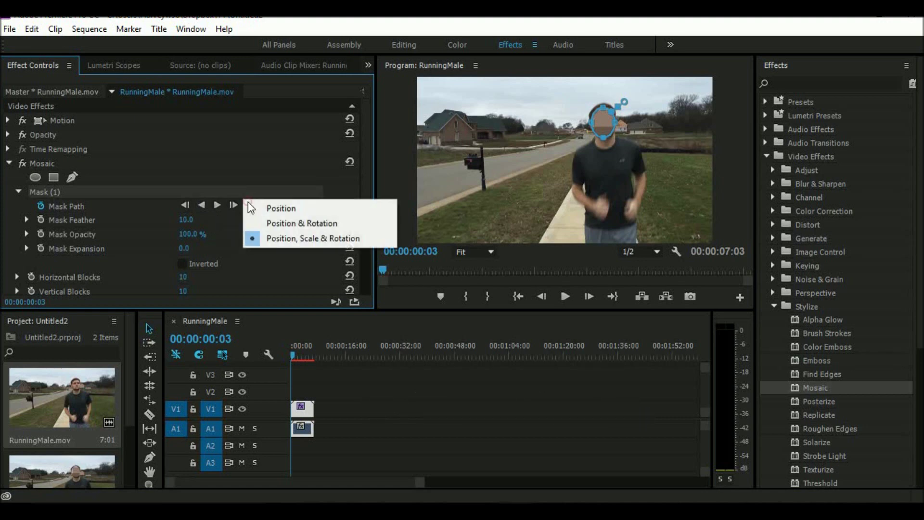
{"action": "left_click", "coordinate": [261, 237]}
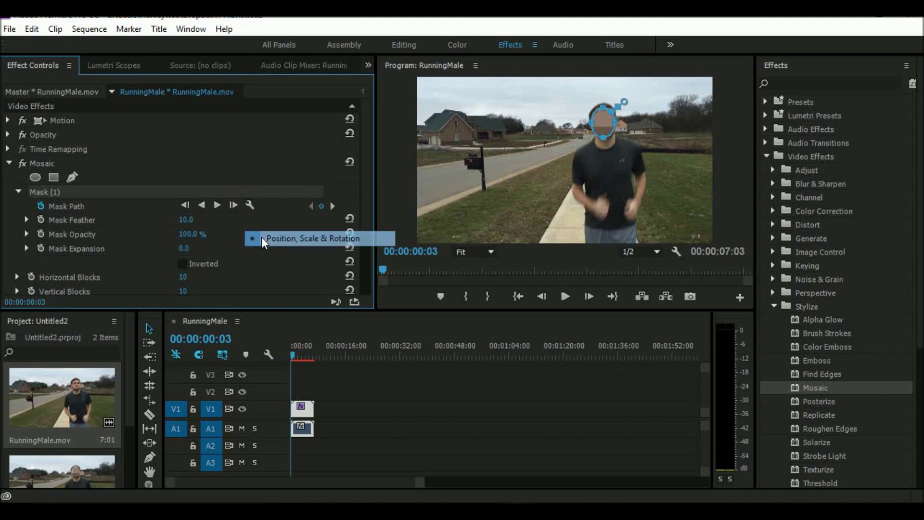
{"action": "left_click", "coordinate": [217, 205]}
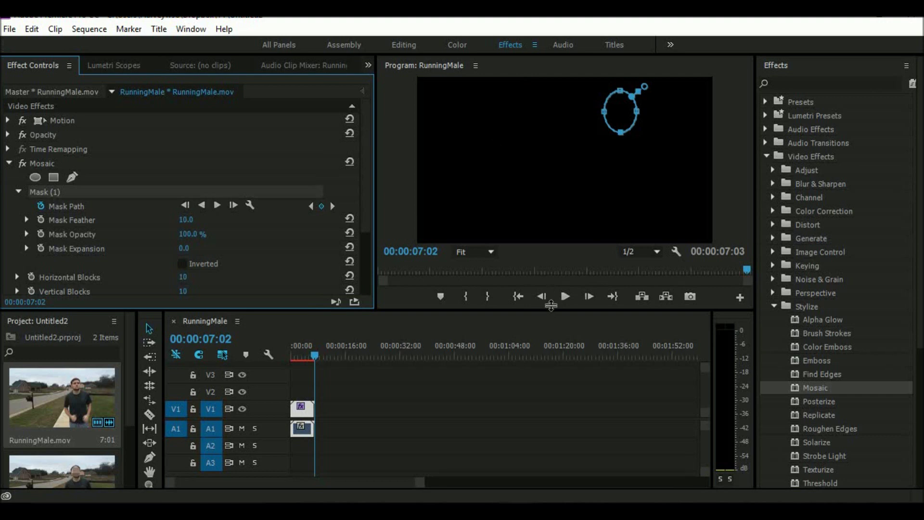
{"action": "left_click_drag", "start_coordinate": [747, 272], "coordinate": [388, 272]}
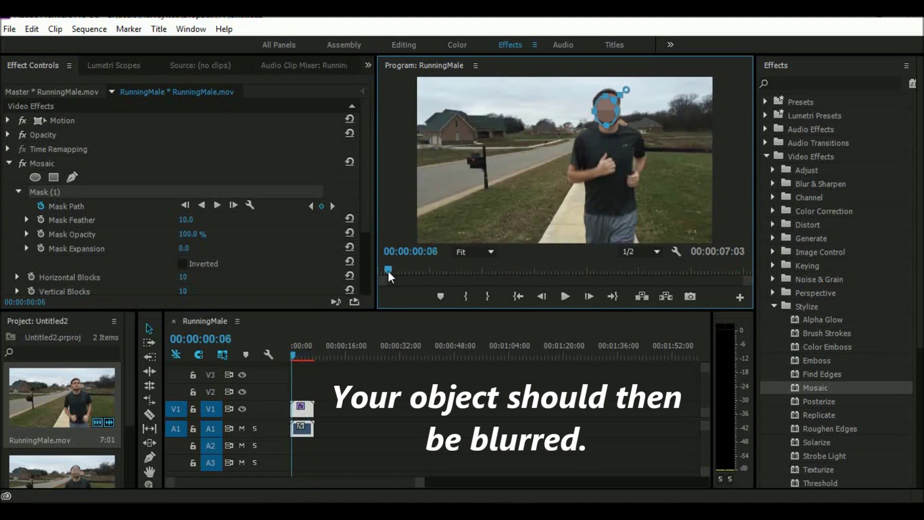
{"action": "left_click", "coordinate": [568, 300]}
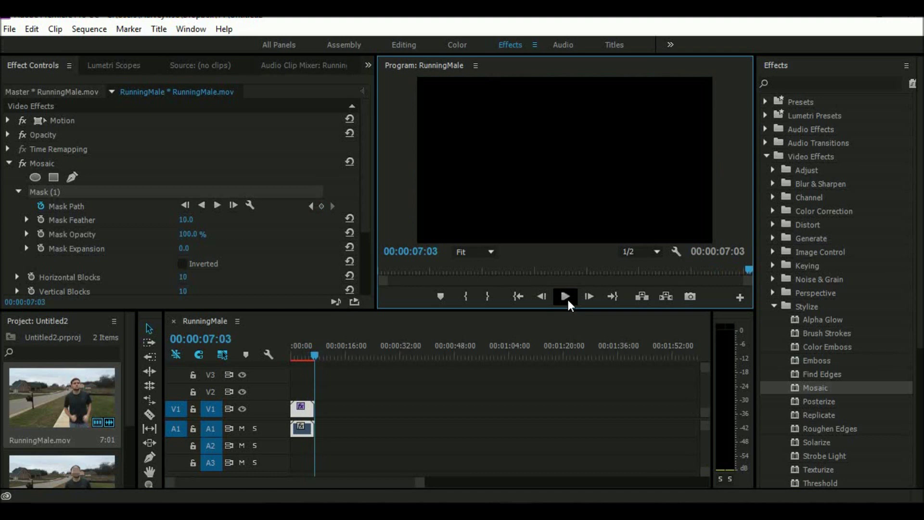
{"action": "left_click_drag", "start_coordinate": [316, 355], "coordinate": [299, 356]}
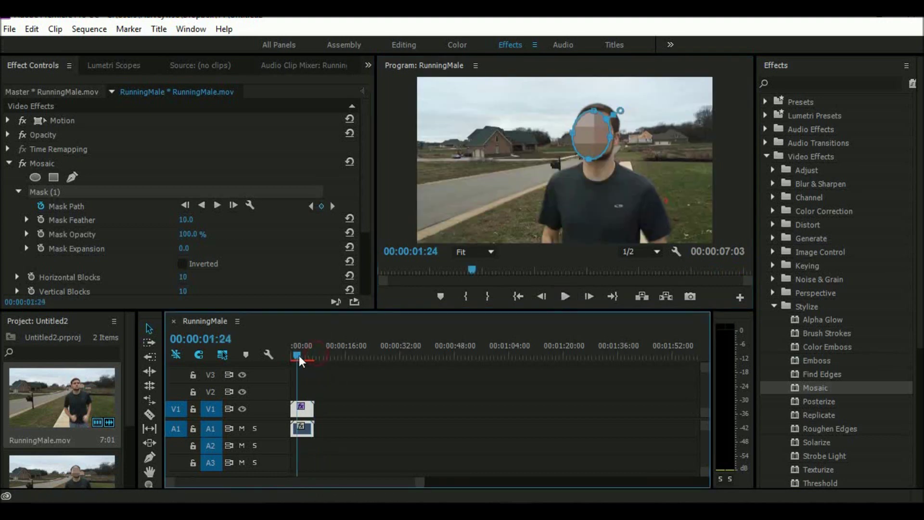
{"action": "left_click", "coordinate": [566, 297]}
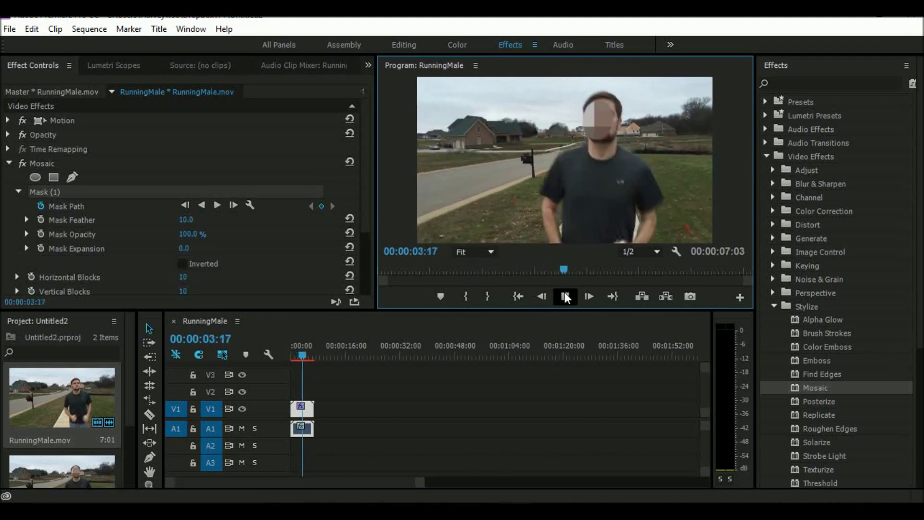
{"action": "left_click", "coordinate": [565, 297]}
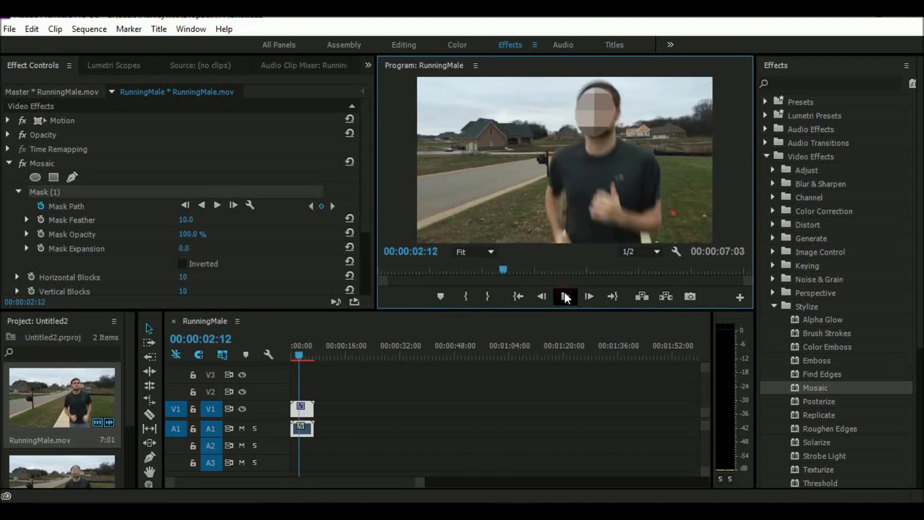